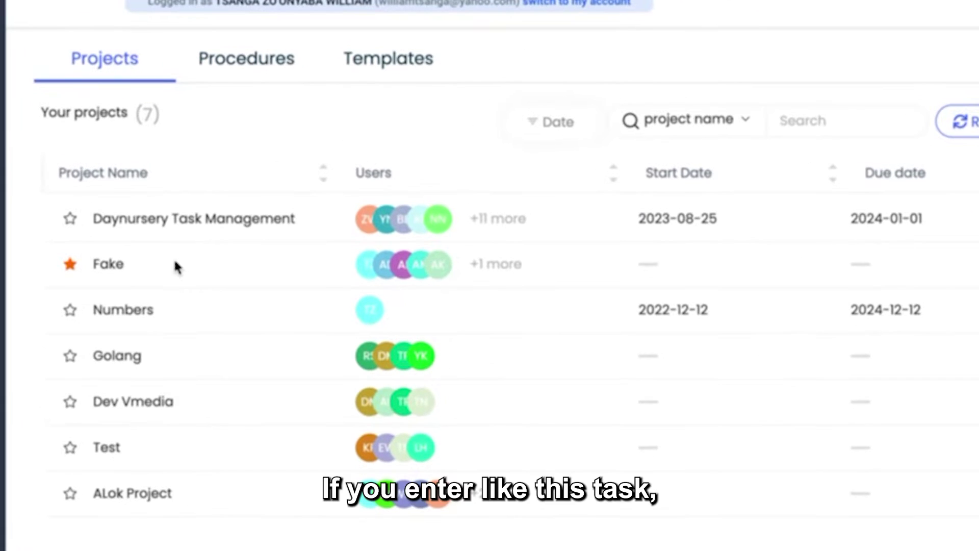
Step: Open the Daynursery Task Management project and move the "What our customers says" task card to ongoing and back to pending
{"action": "left_click", "coordinate": [153, 222]}
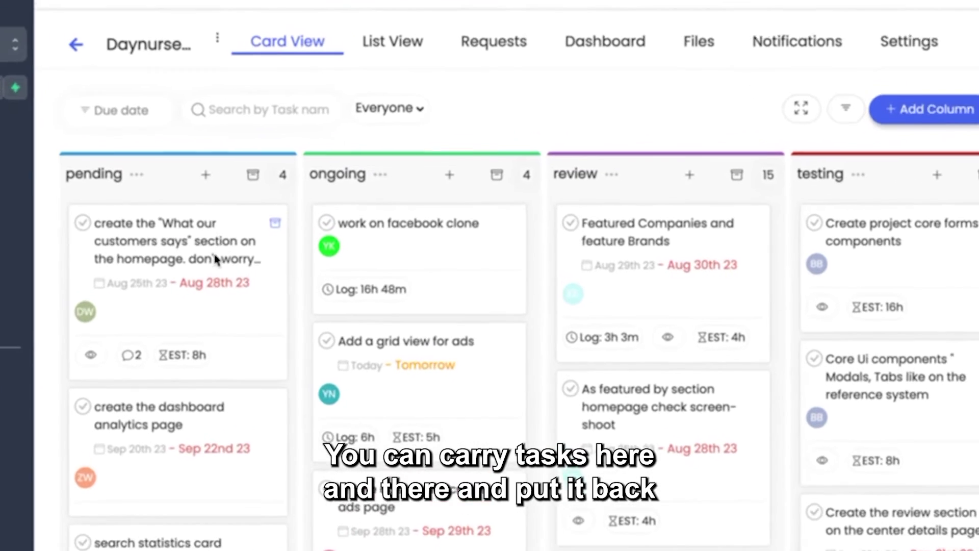
{"action": "left_click_drag", "start_coordinate": [284, 233], "coordinate": [246, 218]}
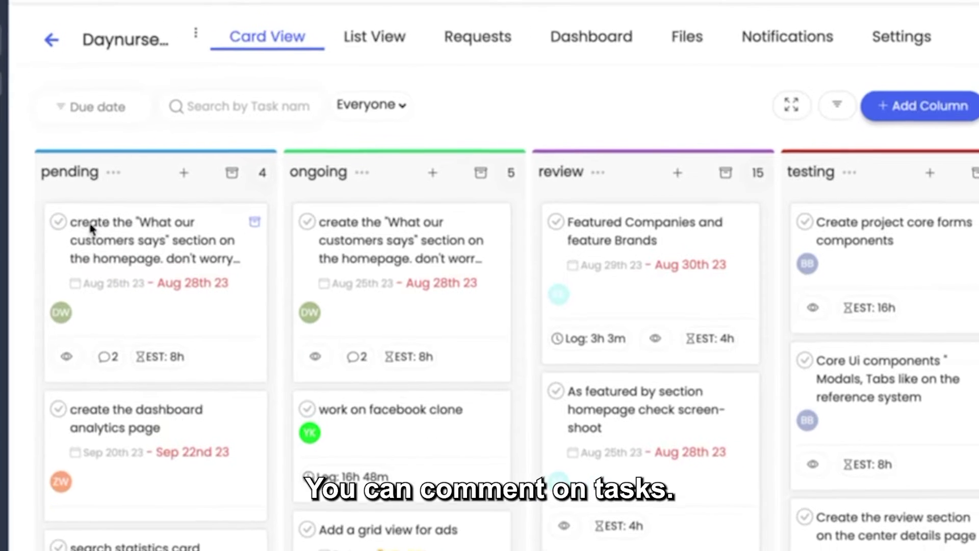
Step: Open the details of the pending "What our customers says" task and check its status field
{"action": "left_click", "coordinate": [148, 226]}
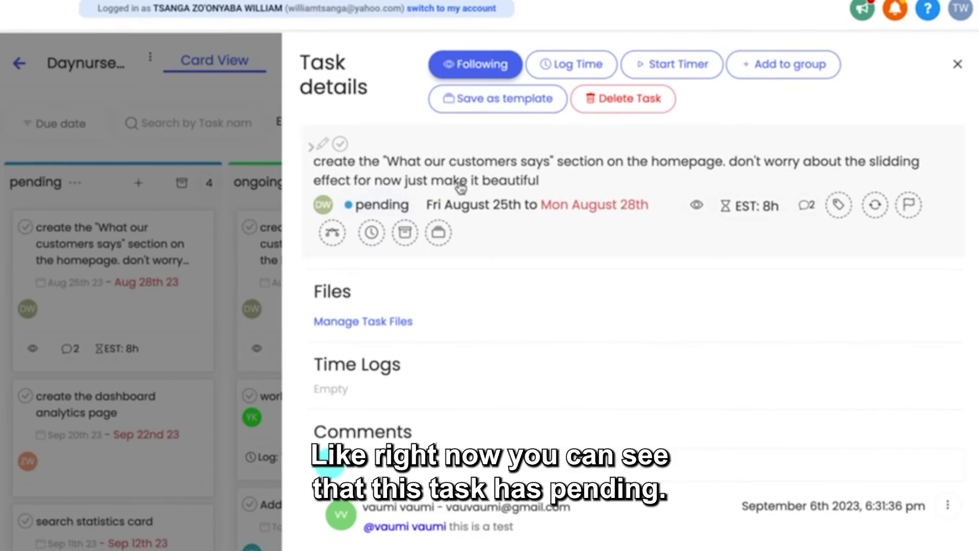
{"action": "left_click", "coordinate": [395, 206]}
{"action": "mouse_move", "coordinate": [375, 208]}
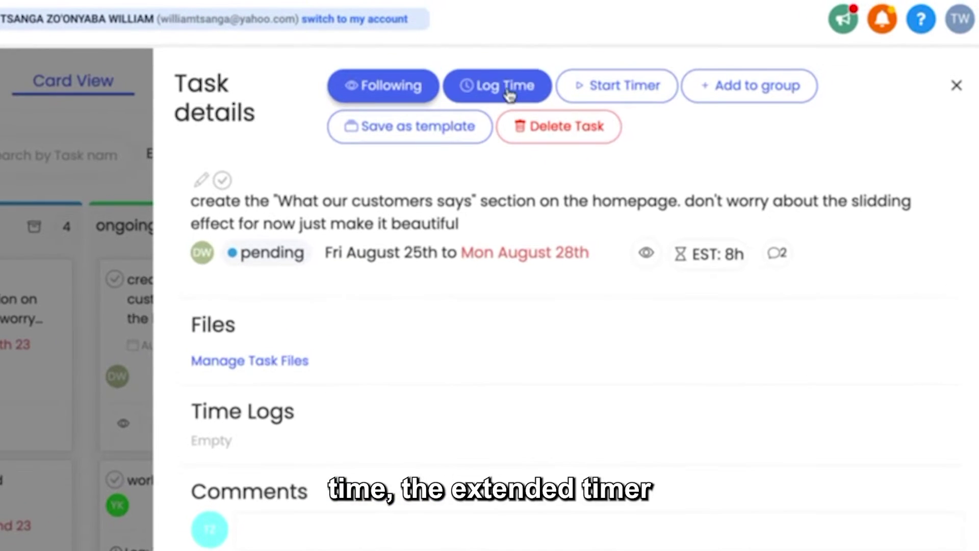
Step: Start a timer on the task, stop it and submit the tracked time with the prefilled description
{"action": "left_click", "coordinate": [631, 85]}
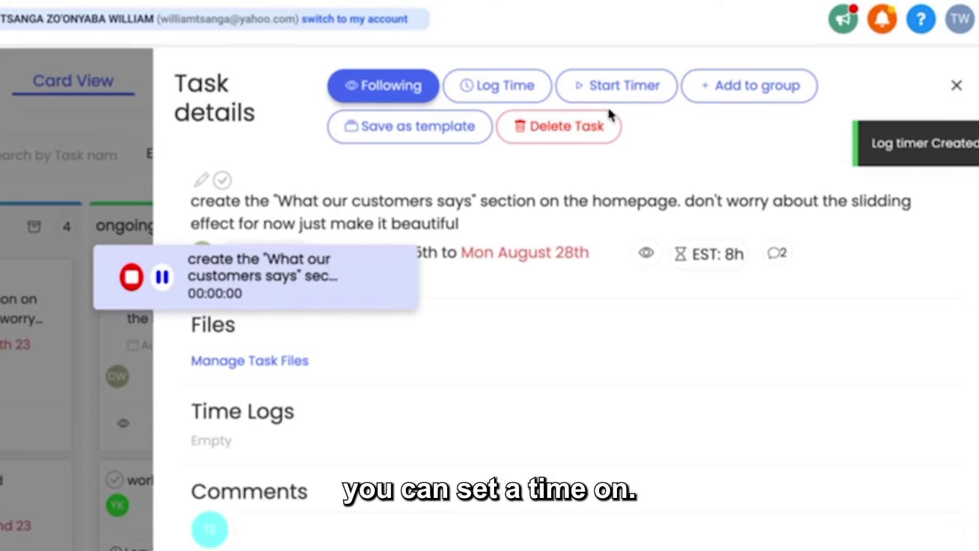
{"action": "left_click", "coordinate": [131, 277]}
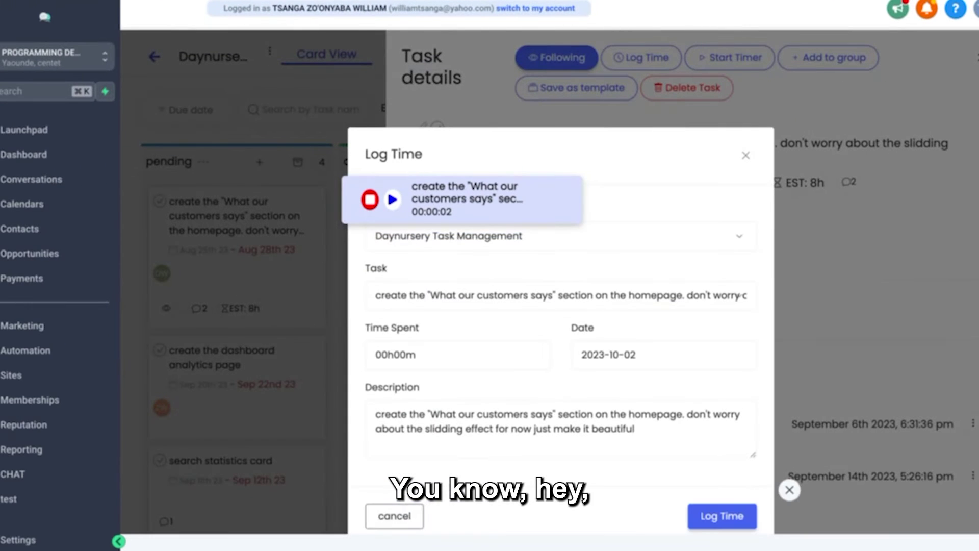
{"action": "left_click", "coordinate": [714, 516]}
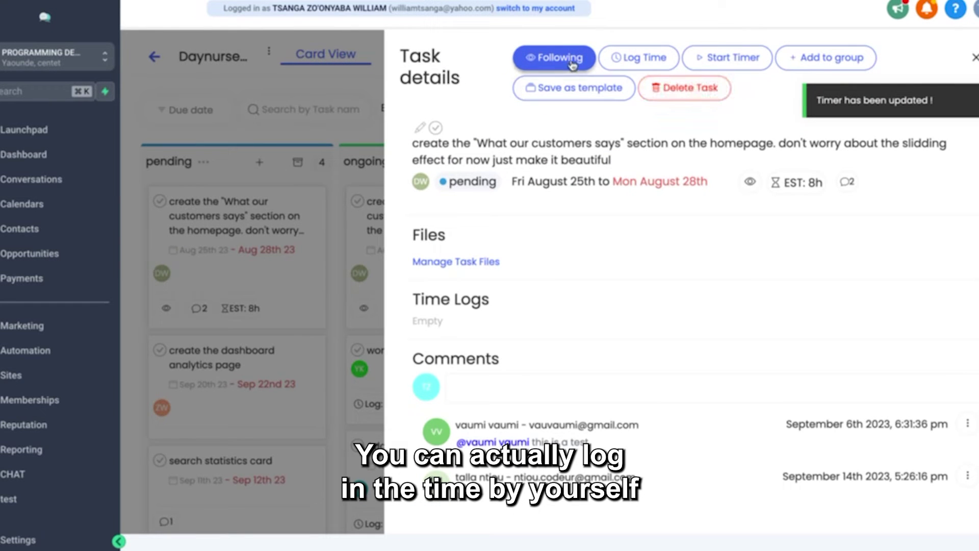
Step: Manually log 02h00m of time spent on the task with the description "log"
{"action": "left_click", "coordinate": [646, 58]}
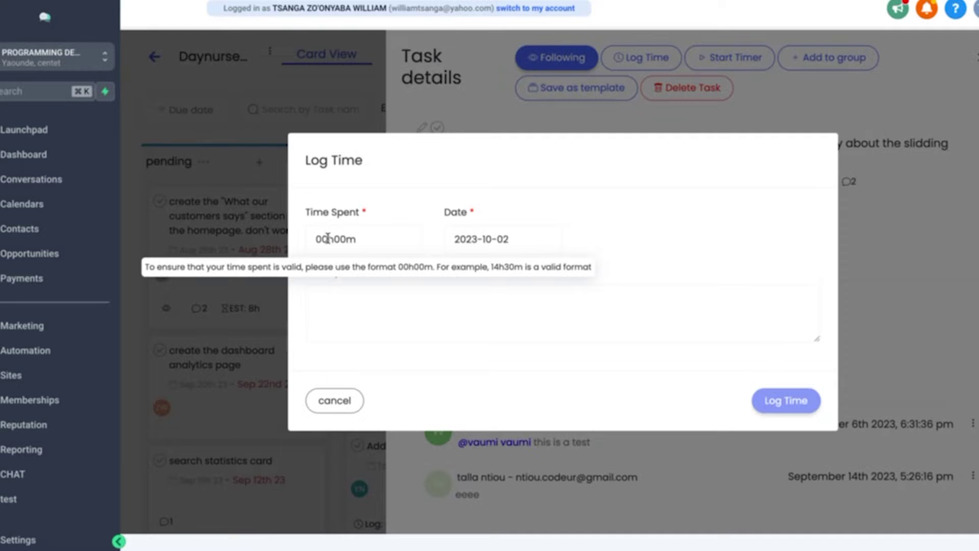
{"action": "left_click", "coordinate": [328, 238]}
{"action": "type", "text": "2"}
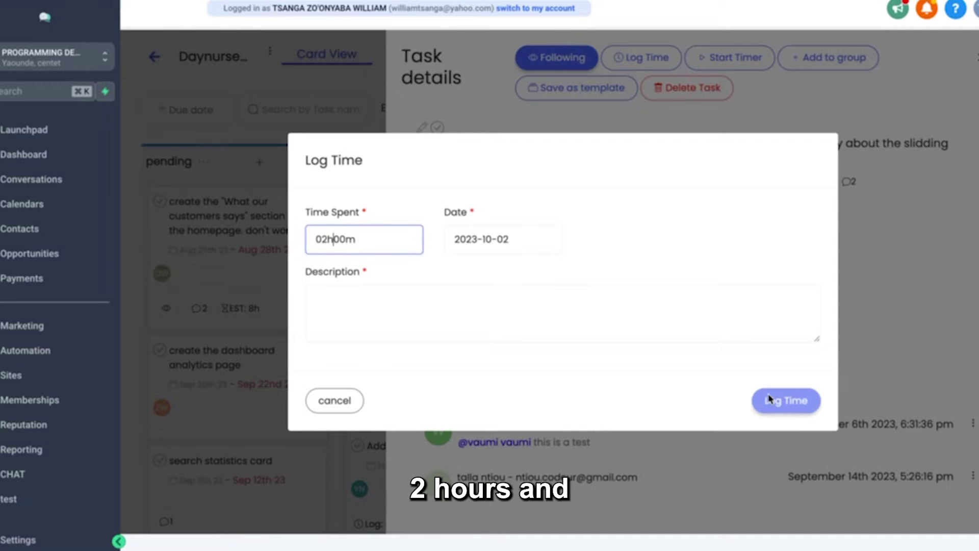
{"action": "left_click", "coordinate": [561, 291]}
{"action": "type", "text": "log"}
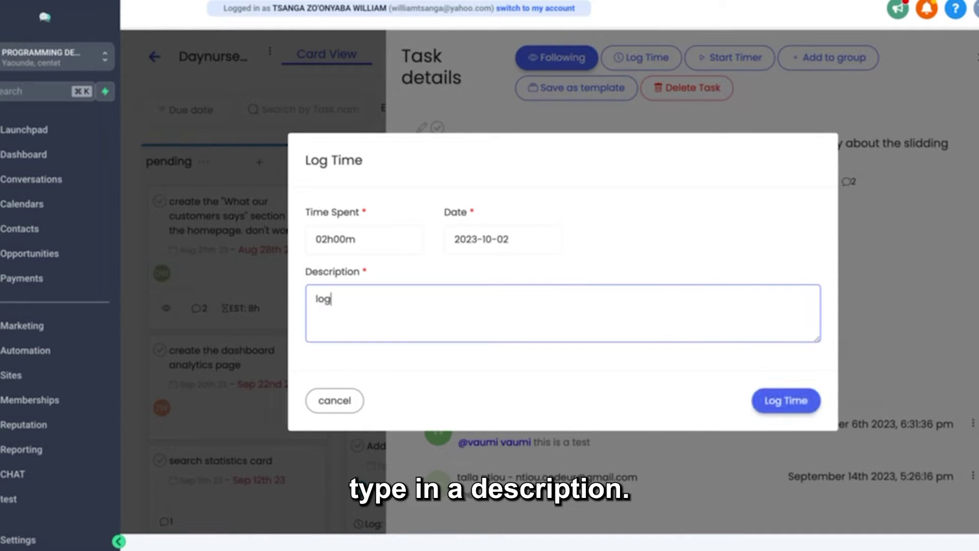
{"action": "left_click", "coordinate": [795, 400]}
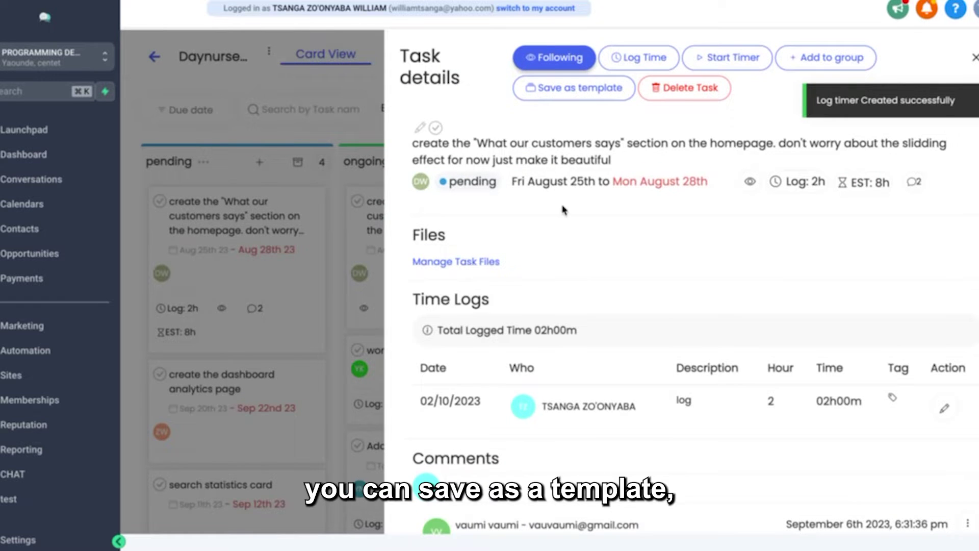
Step: Open the task for editing, search its assignable clients for "a" and dismiss the client list
{"action": "mouse_move", "coordinate": [615, 142]}
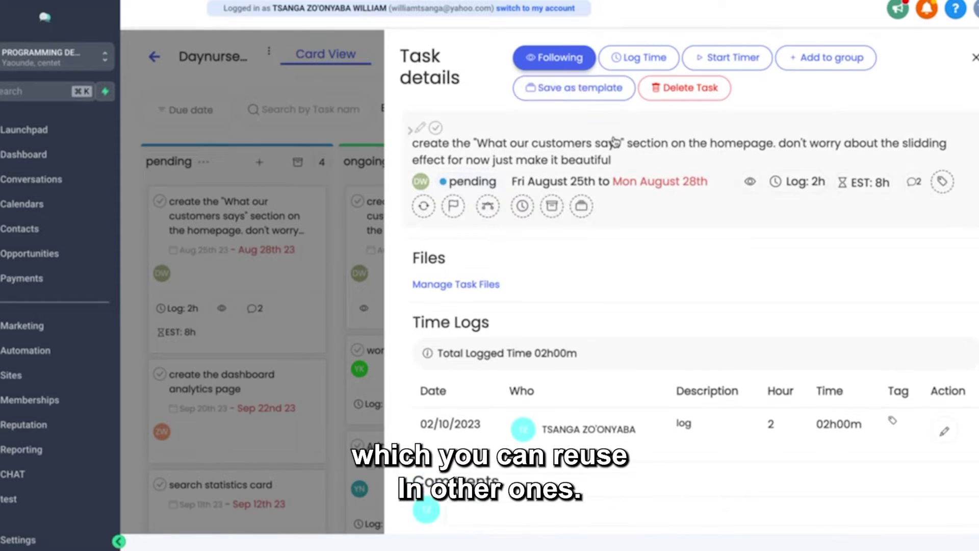
{"action": "left_click", "coordinate": [422, 130]}
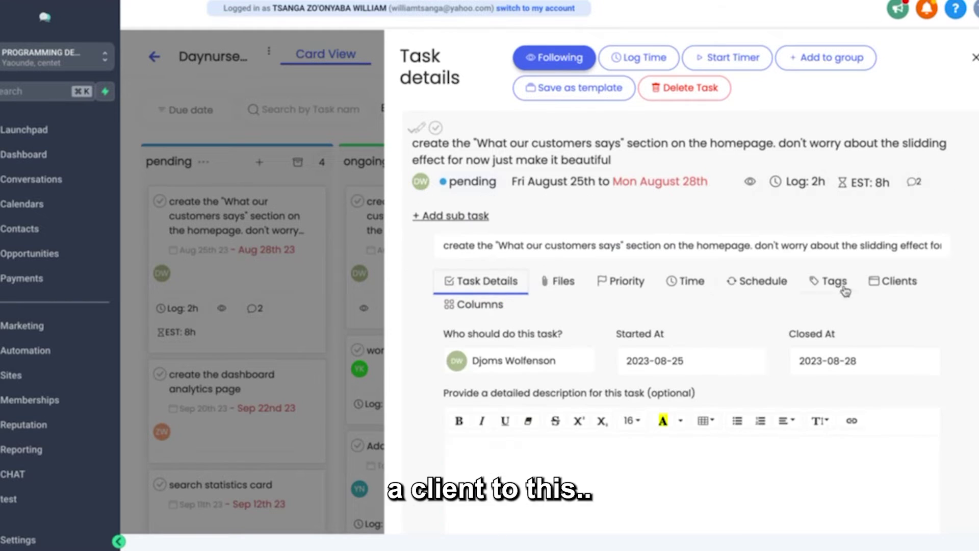
{"action": "left_click", "coordinate": [892, 280]}
{"action": "left_click", "coordinate": [498, 359]}
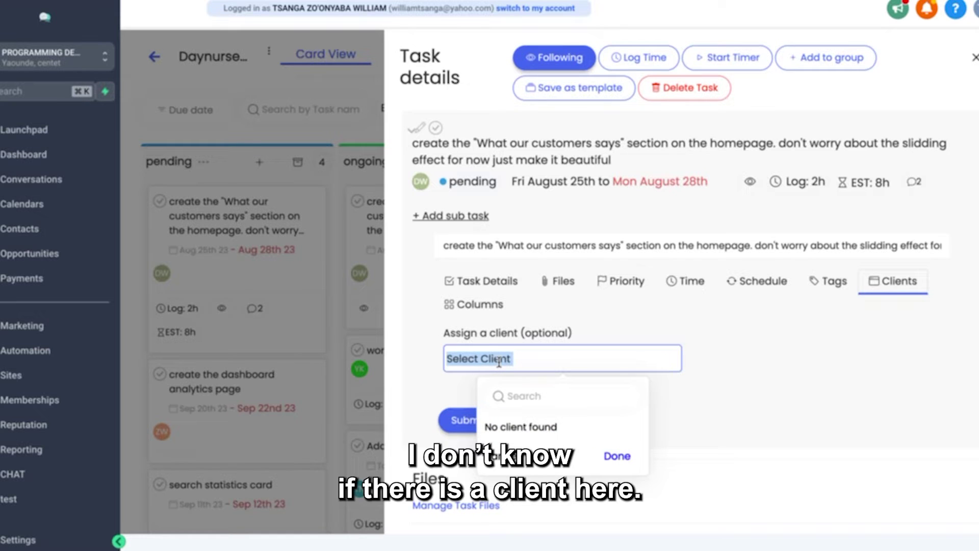
{"action": "left_click", "coordinate": [544, 401]}
{"action": "left_click", "coordinate": [534, 403]}
{"action": "type", "text": "a"}
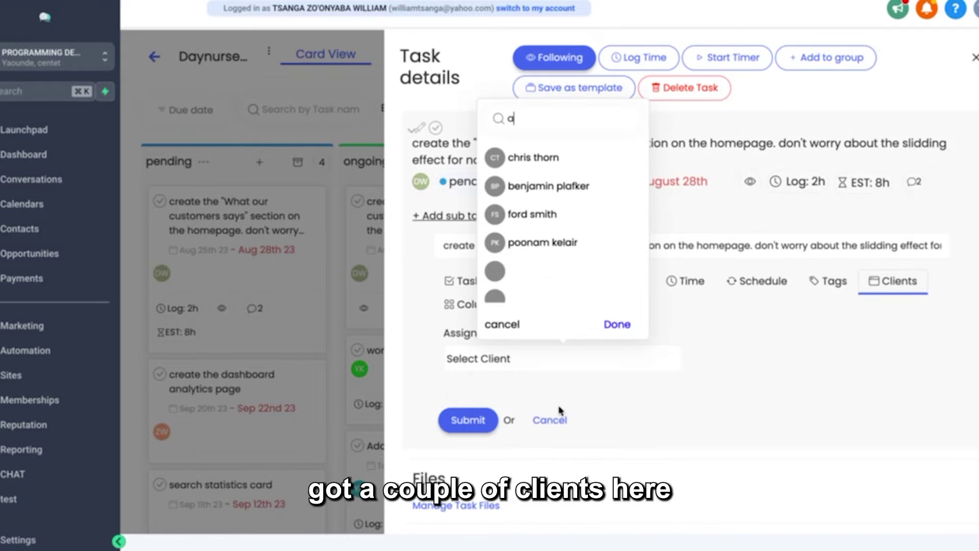
{"action": "left_click", "coordinate": [513, 332]}
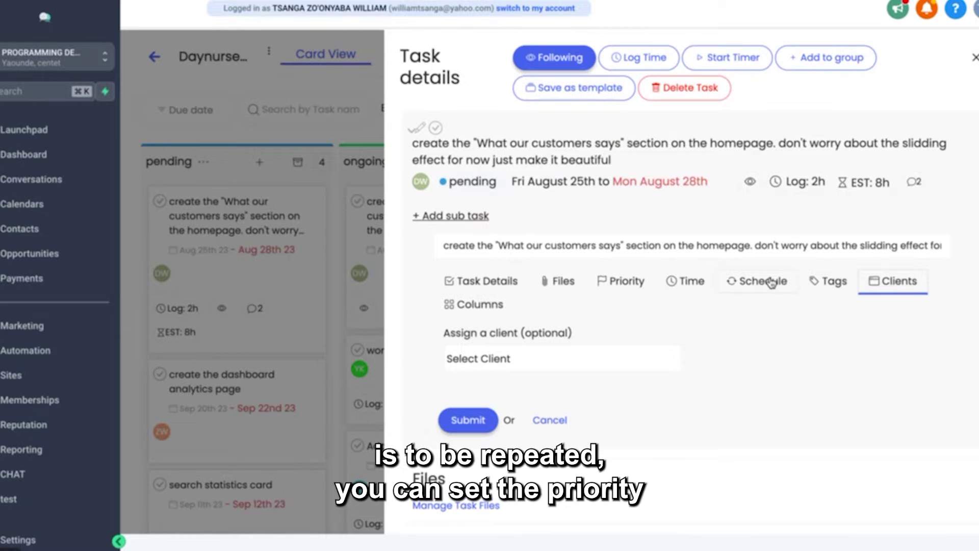
Step: Set the task's priority to high and submit the change
{"action": "left_click", "coordinate": [615, 286]}
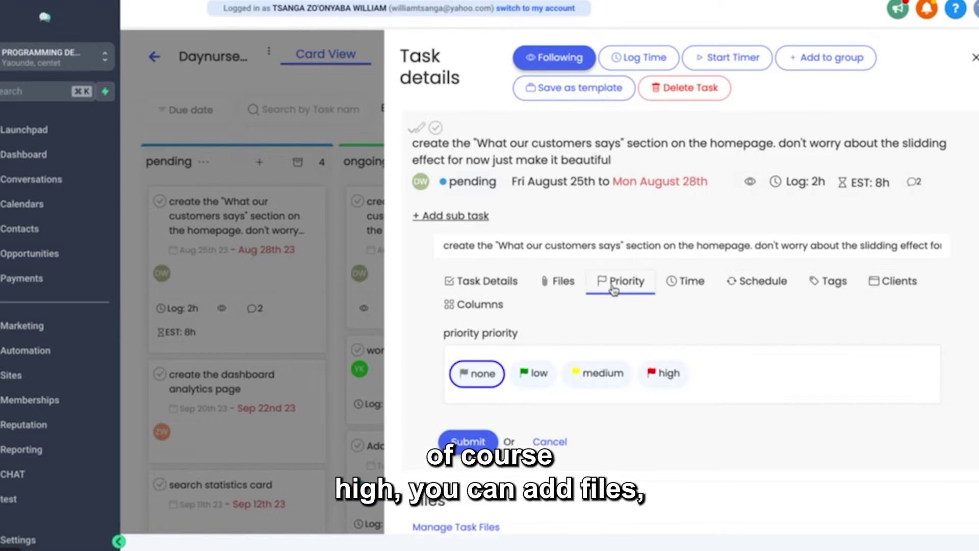
{"action": "left_click", "coordinate": [660, 373]}
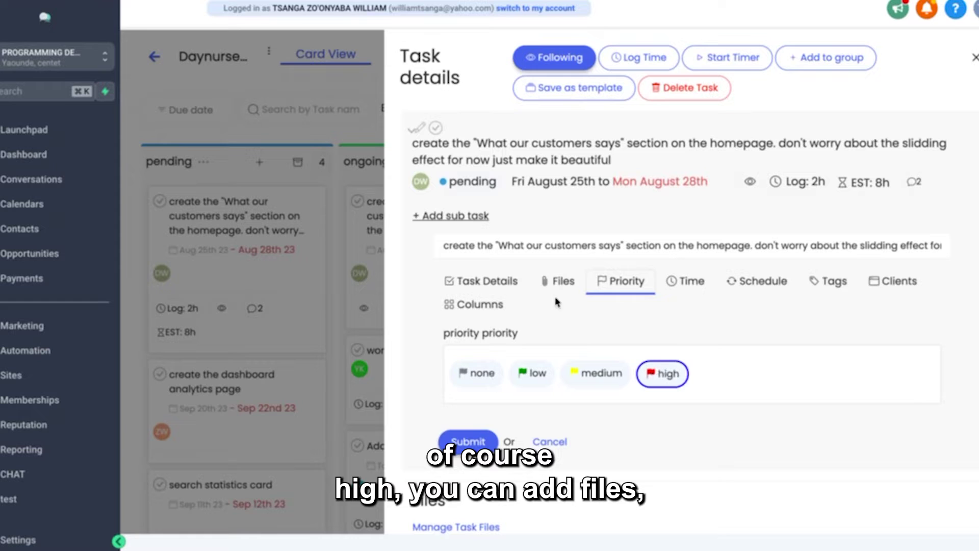
{"action": "left_click", "coordinate": [450, 442]}
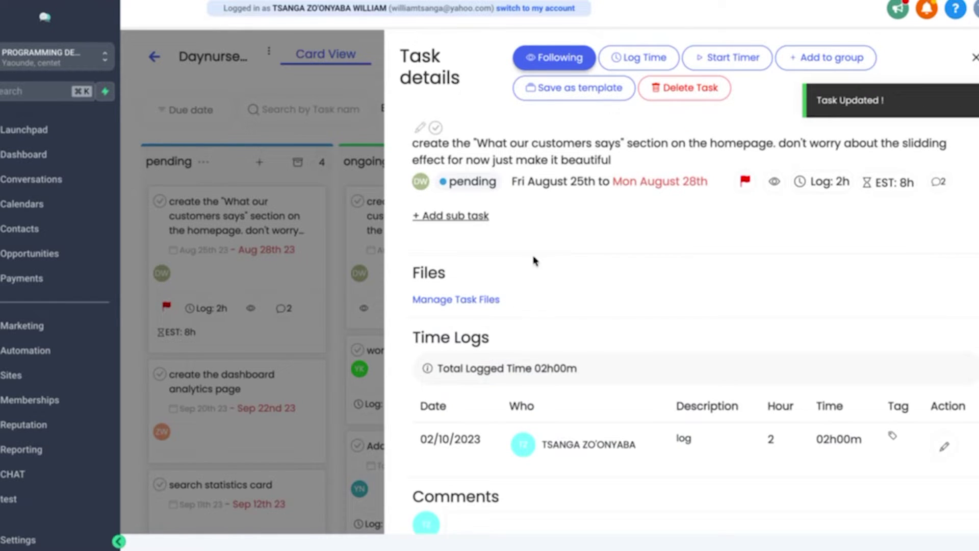
Step: Start a new comment on the task and tag a team member in it
{"action": "mouse_move", "coordinate": [690, 164]}
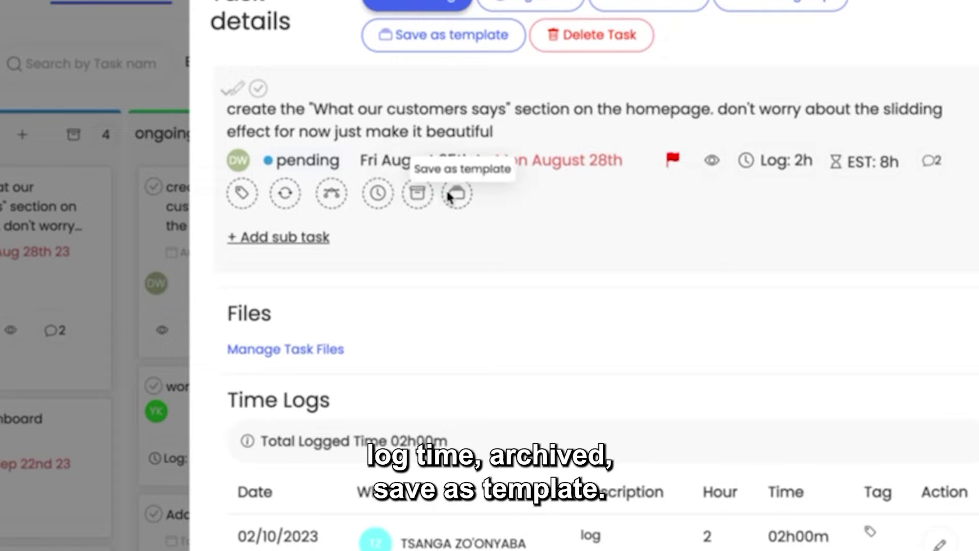
{"action": "scroll", "coordinate": [576, 184], "scroll_direction": "down", "scroll_amount": 5}
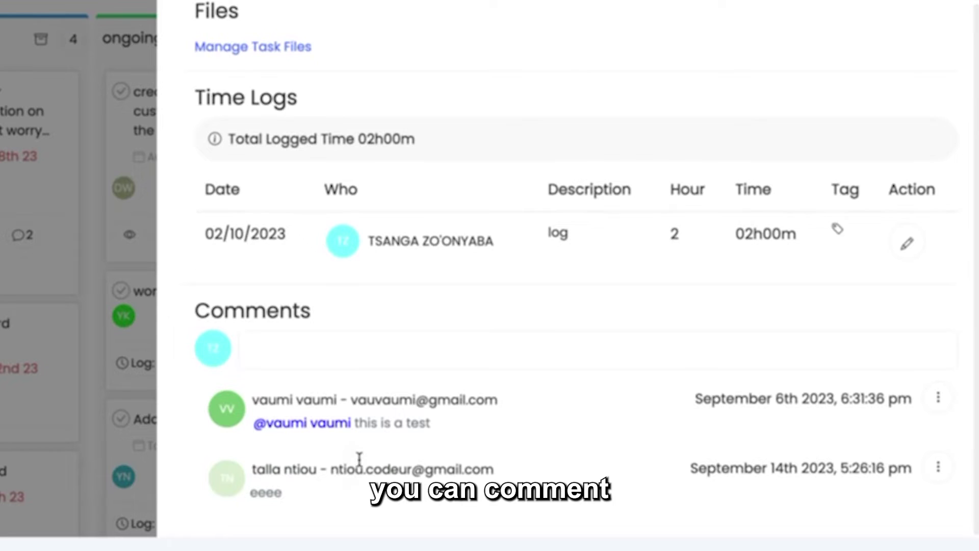
{"action": "left_click", "coordinate": [461, 356]}
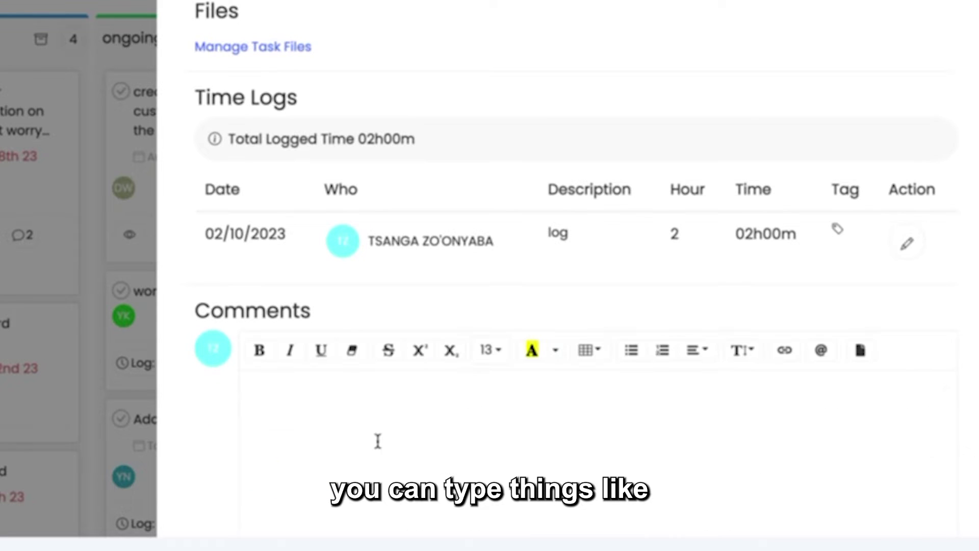
{"action": "type", "text": "@"}
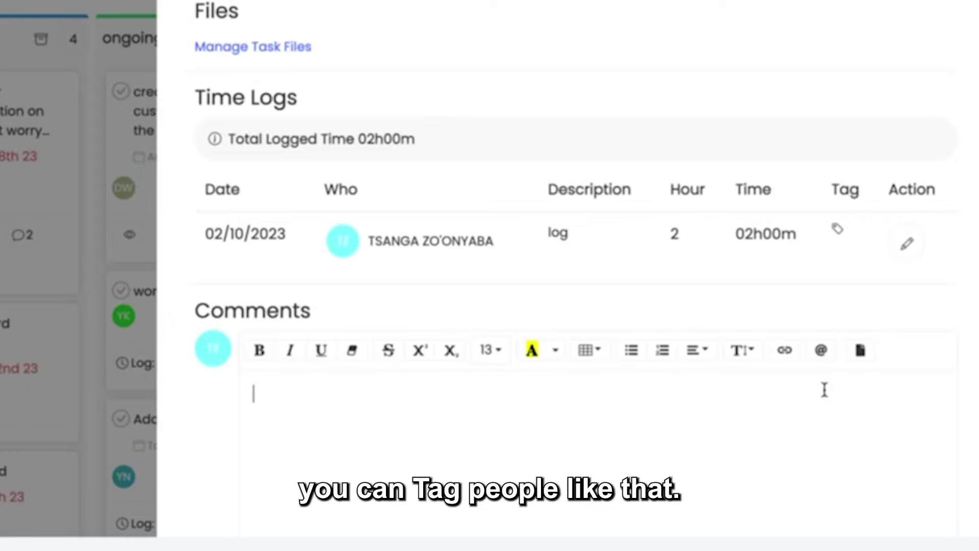
{"action": "left_click", "coordinate": [820, 350]}
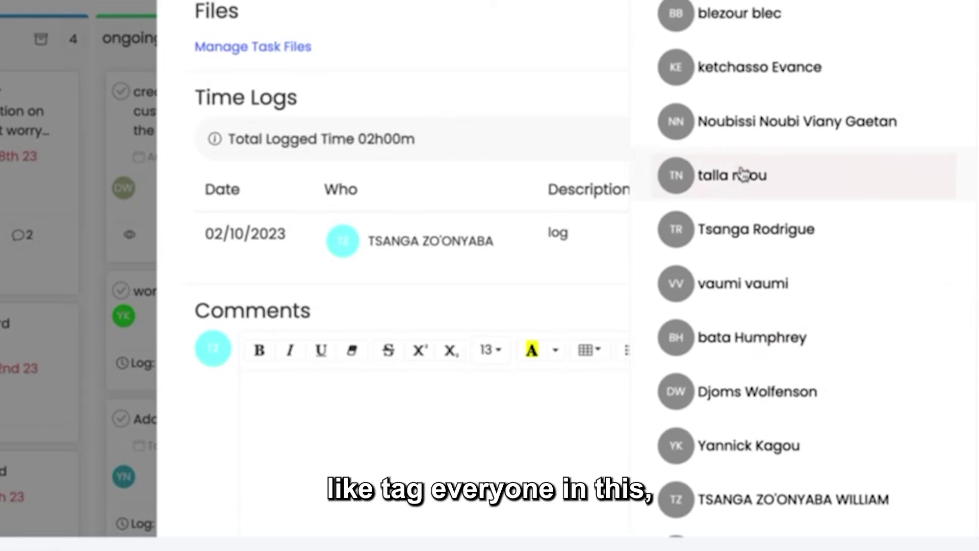
{"action": "left_click", "coordinate": [743, 228]}
Step: Check the comment's file attachment option, add the text "this is a comment" after the tag and send the comment
{"action": "left_click", "coordinate": [862, 350]}
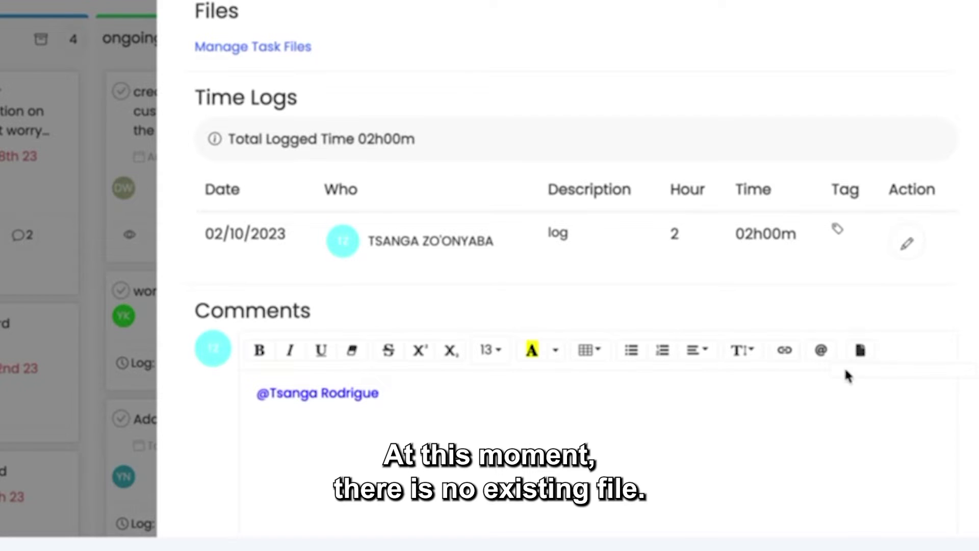
{"action": "left_click", "coordinate": [729, 420]}
{"action": "scroll", "coordinate": [593, 373], "scroll_direction": "down", "scroll_amount": 5}
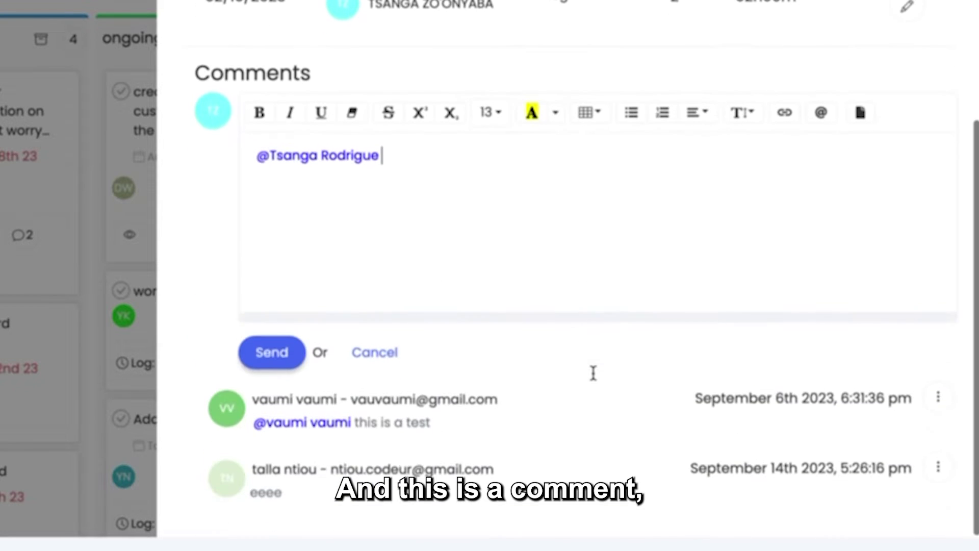
{"action": "type", "text": "this is a comment"}
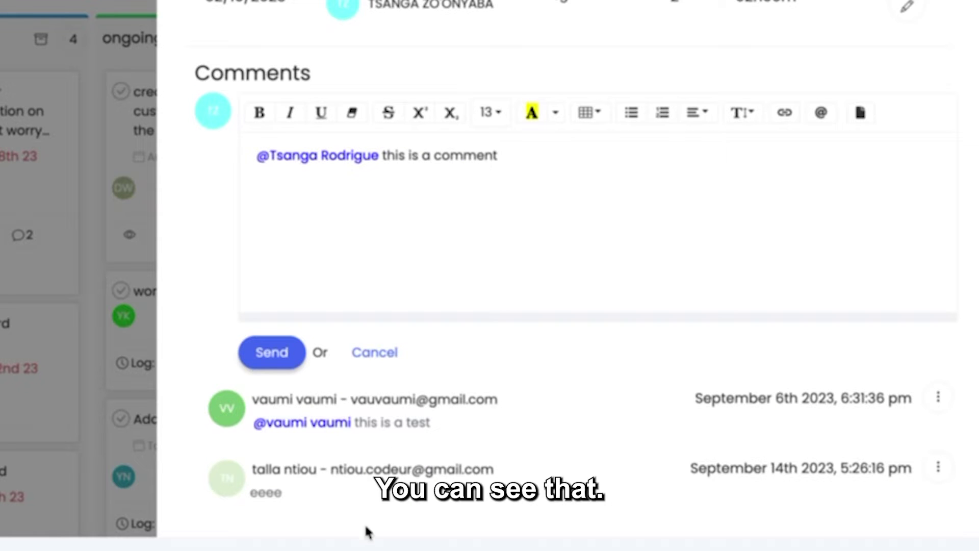
{"action": "left_click", "coordinate": [258, 351]}
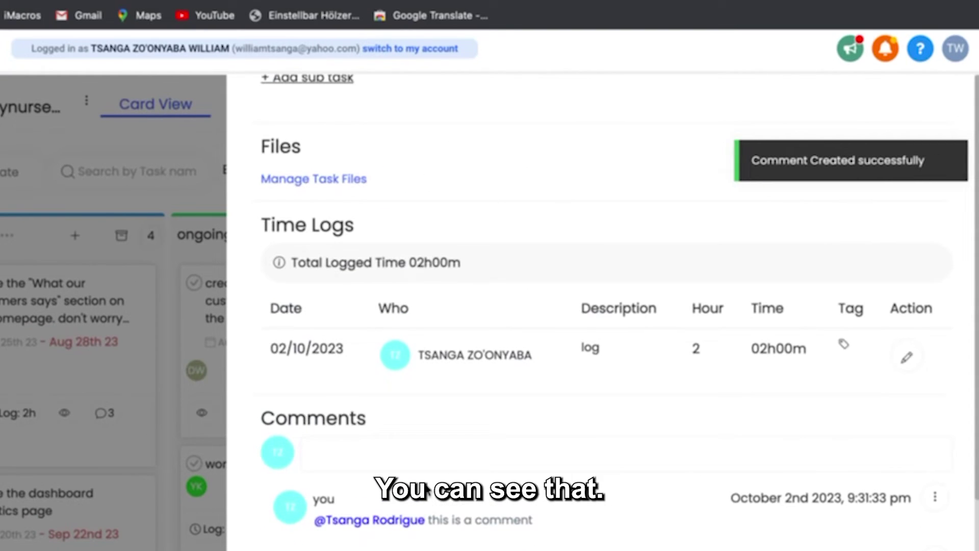
Step: Close the task details and filter the project's cards to Mine
{"action": "scroll", "coordinate": [431, 464], "scroll_direction": "up", "scroll_amount": 5}
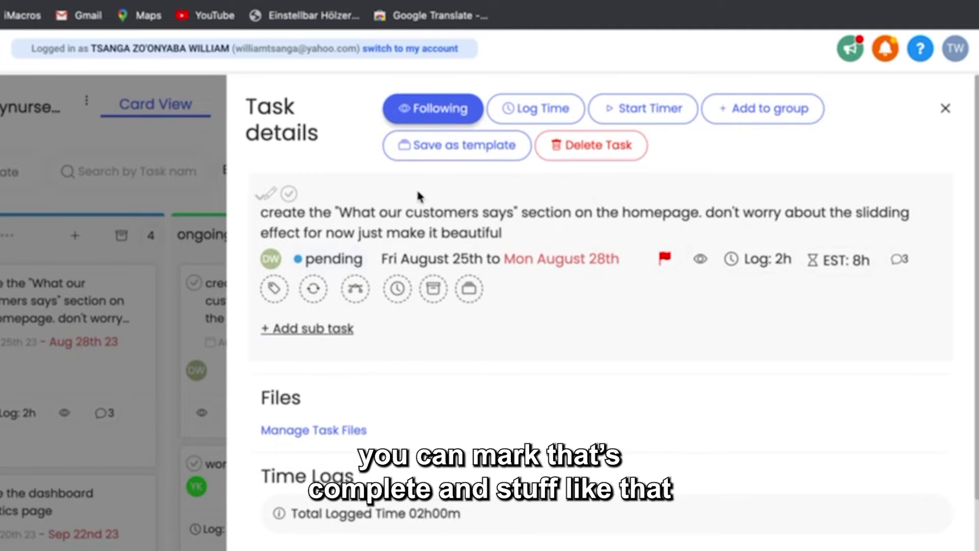
{"action": "left_click", "coordinate": [945, 108]}
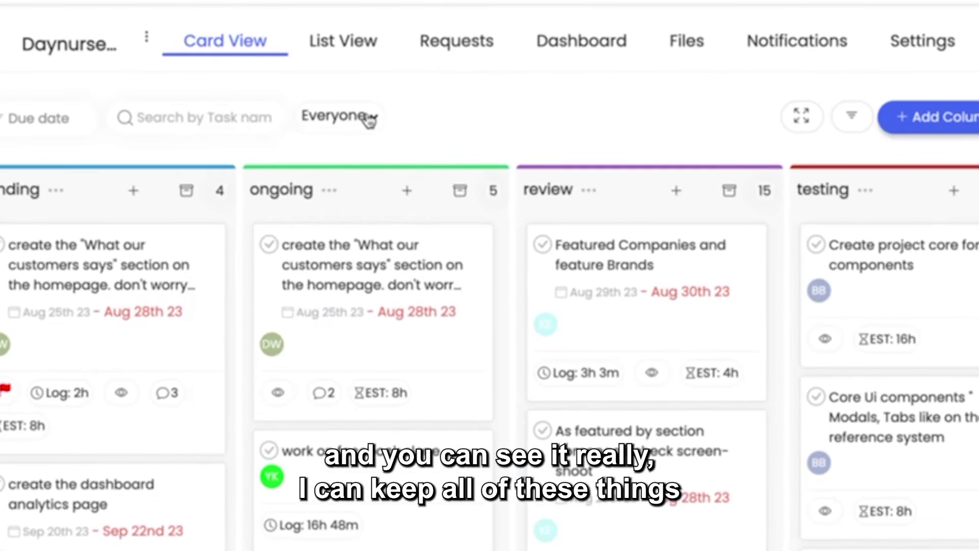
{"action": "left_click", "coordinate": [348, 76]}
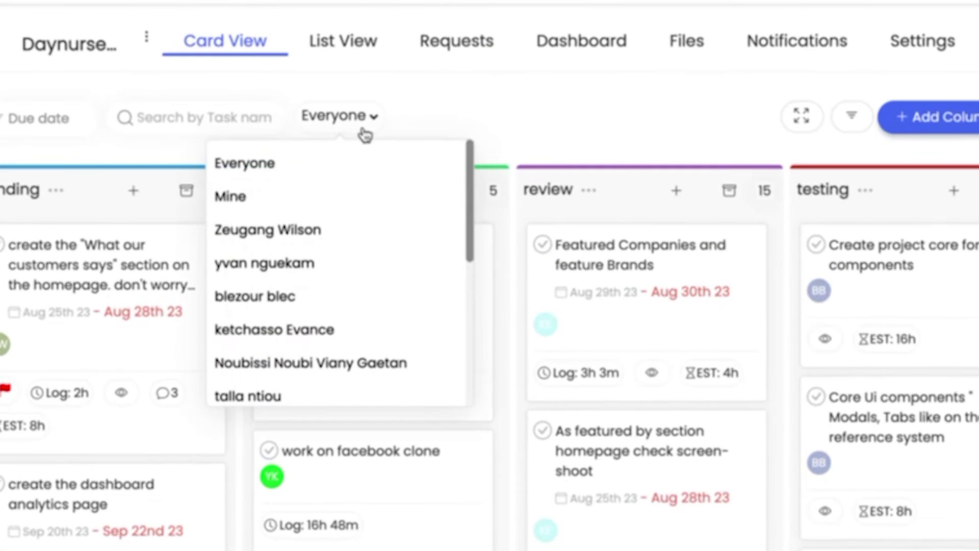
{"action": "left_click", "coordinate": [283, 200]}
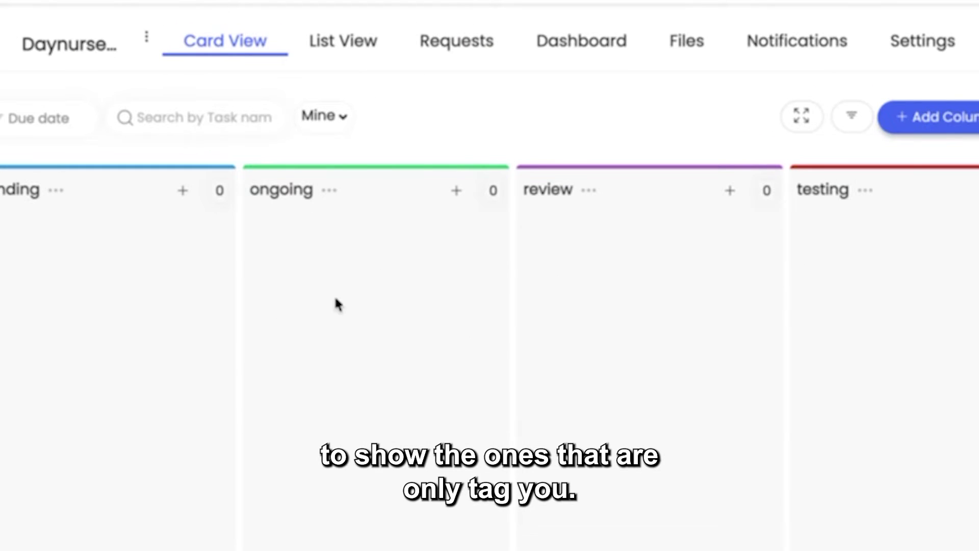
Step: Filter the cards to the first listed team member's tasks and switch the project to the list view
{"action": "left_click", "coordinate": [339, 126]}
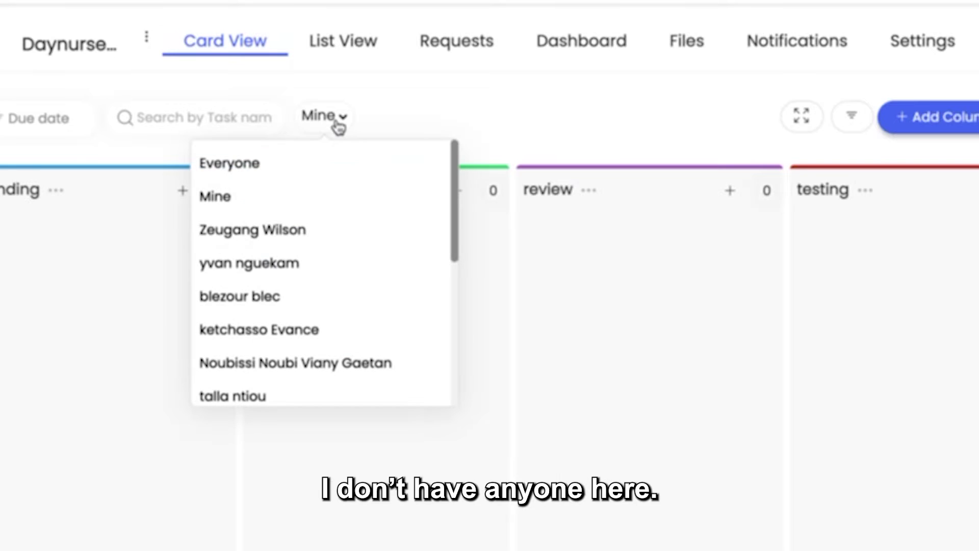
{"action": "left_click", "coordinate": [278, 231]}
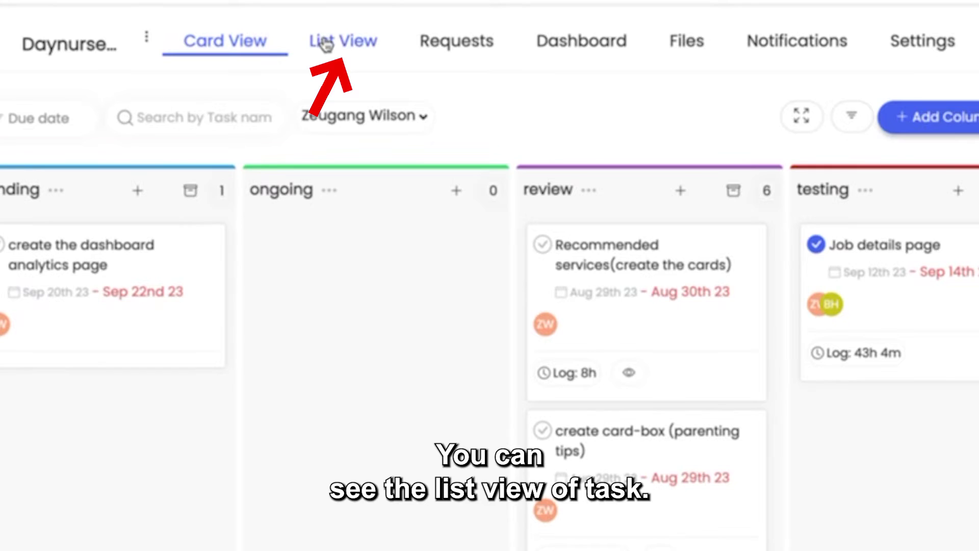
{"action": "left_click", "coordinate": [346, 45]}
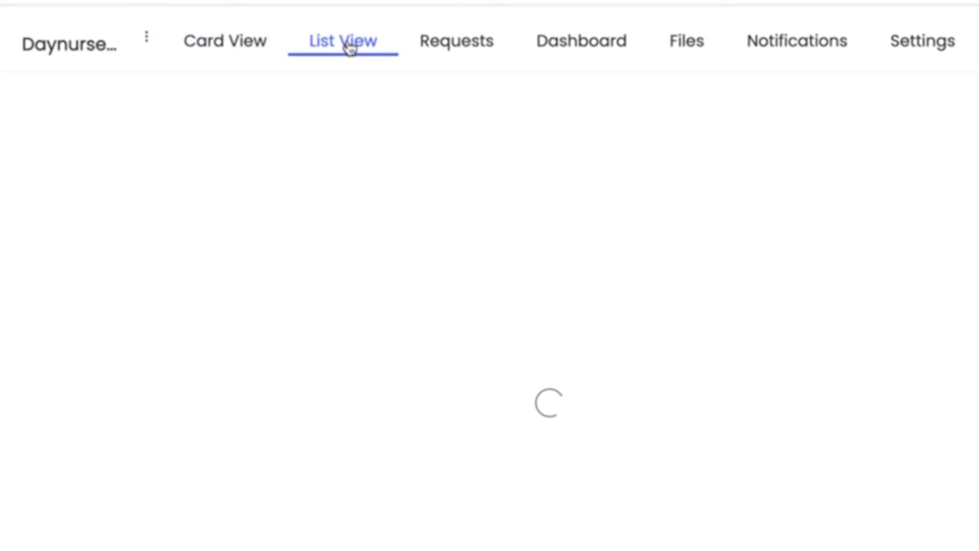
Step: Look at the project's request list and return to the card view to look over the task columns
{"action": "left_click", "coordinate": [456, 43]}
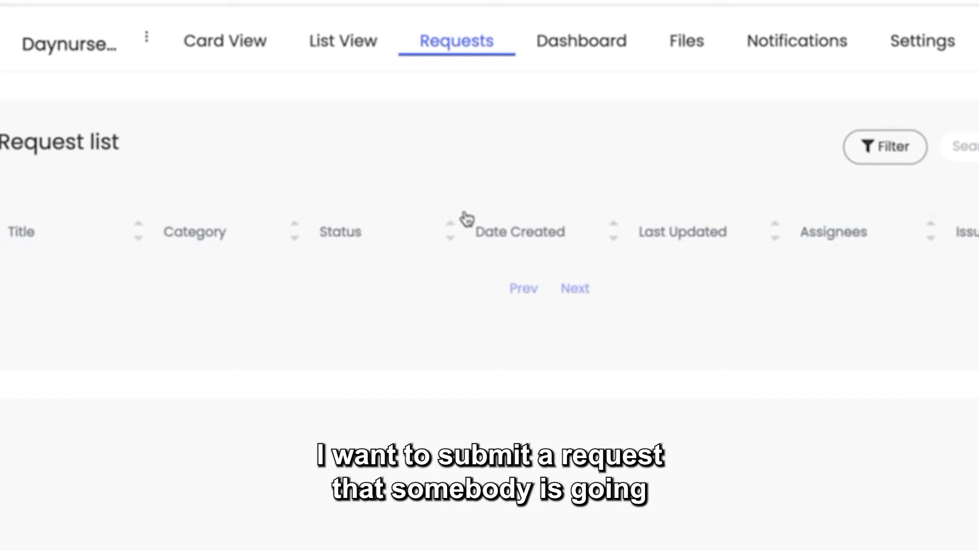
{"action": "left_click", "coordinate": [244, 40]}
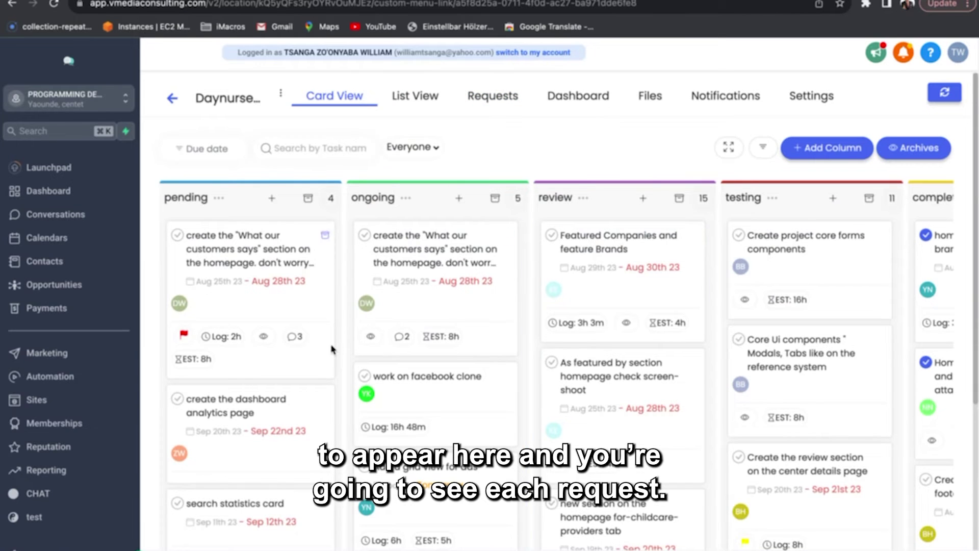
{"action": "scroll", "coordinate": [331, 349], "scroll_direction": "down", "scroll_amount": 4}
{"action": "scroll", "coordinate": [332, 349], "scroll_direction": "up", "scroll_amount": 4}
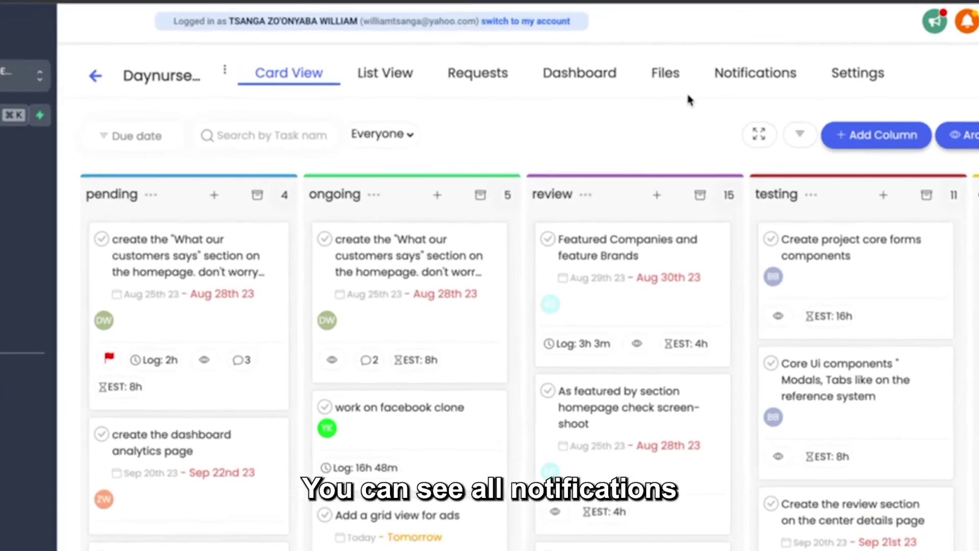
Step: Show the project's notifications and inspect the task behind the newest "Great Offers section" notification, closing its details again
{"action": "left_click", "coordinate": [779, 75]}
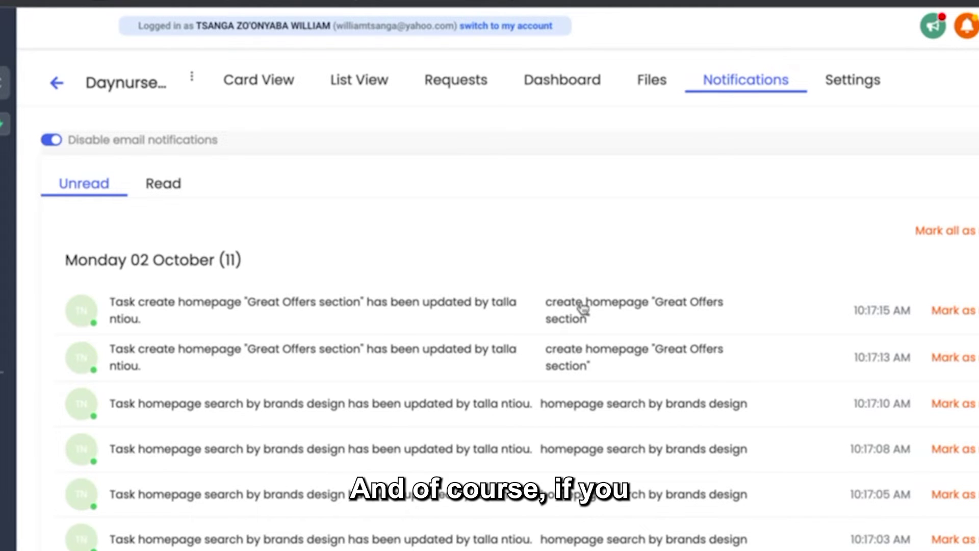
{"action": "left_click", "coordinate": [604, 305]}
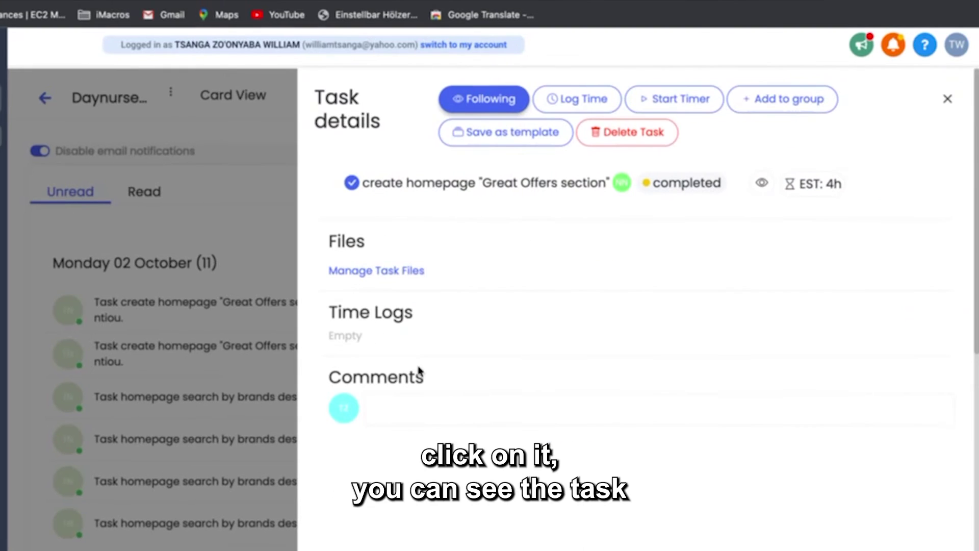
{"action": "left_click", "coordinate": [949, 100]}
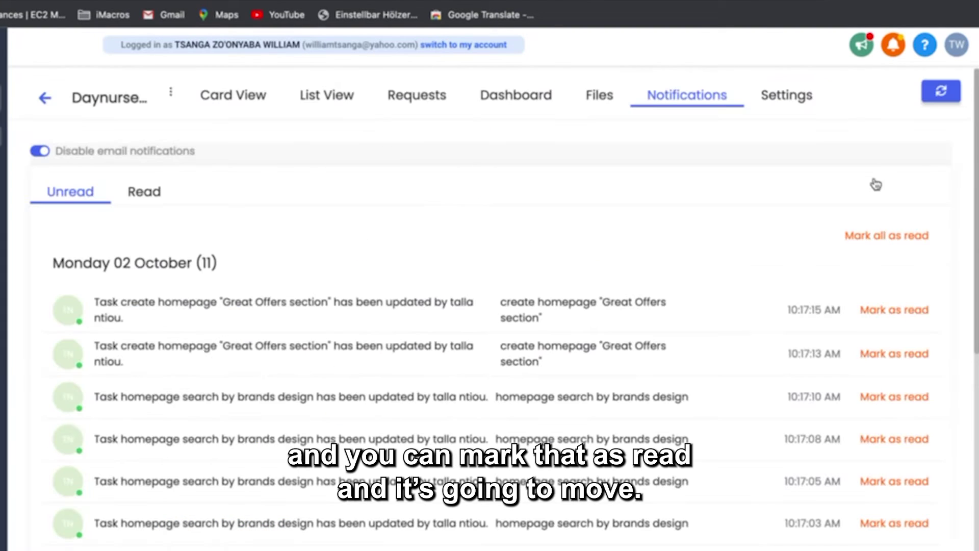
Step: Mark the newest unread notification as read, mark all the others as read, and check the read and unread lists
{"action": "left_click", "coordinate": [912, 312]}
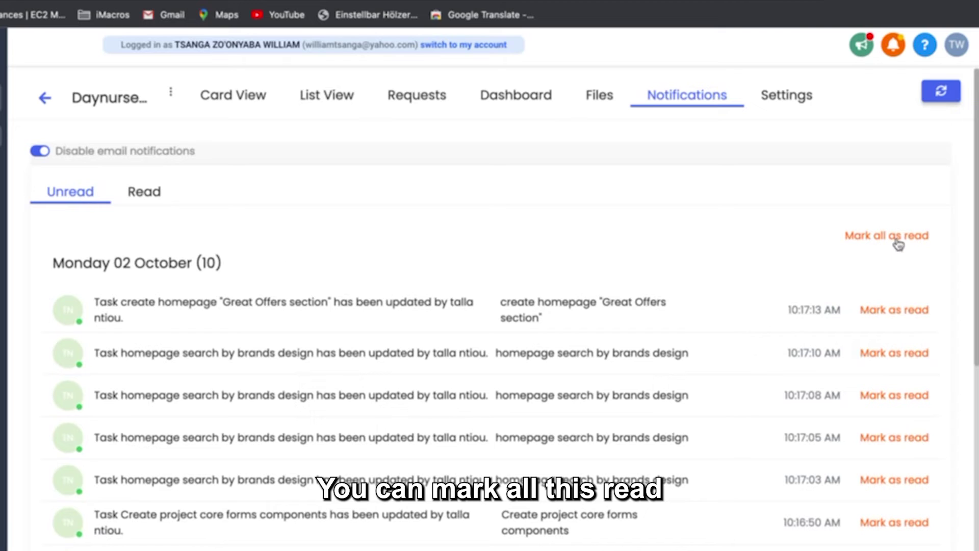
{"action": "left_click", "coordinate": [866, 237]}
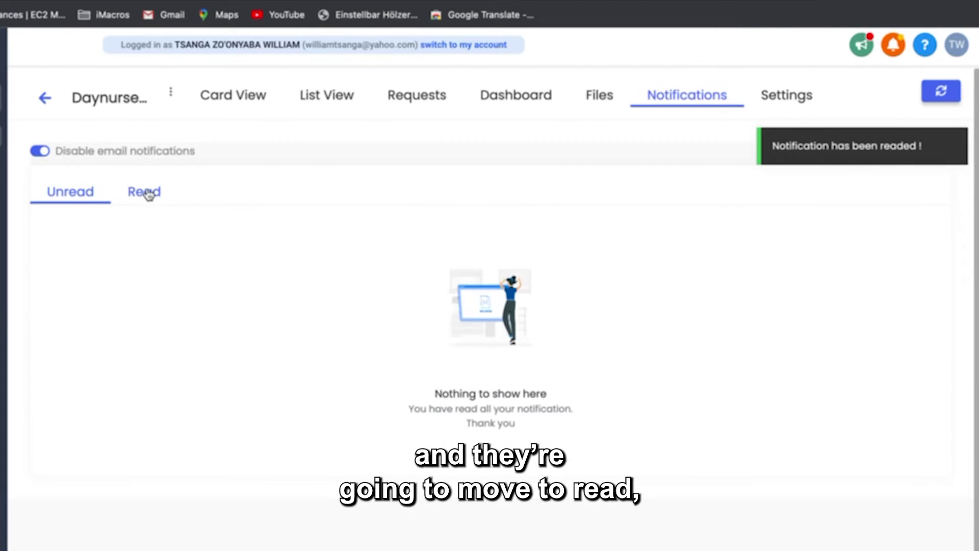
{"action": "left_click", "coordinate": [144, 191]}
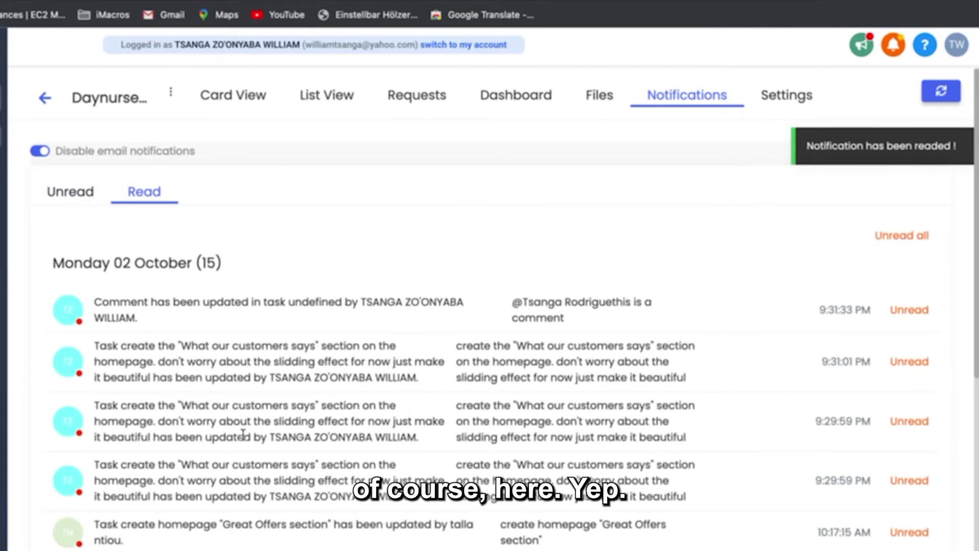
{"action": "left_click", "coordinate": [66, 194]}
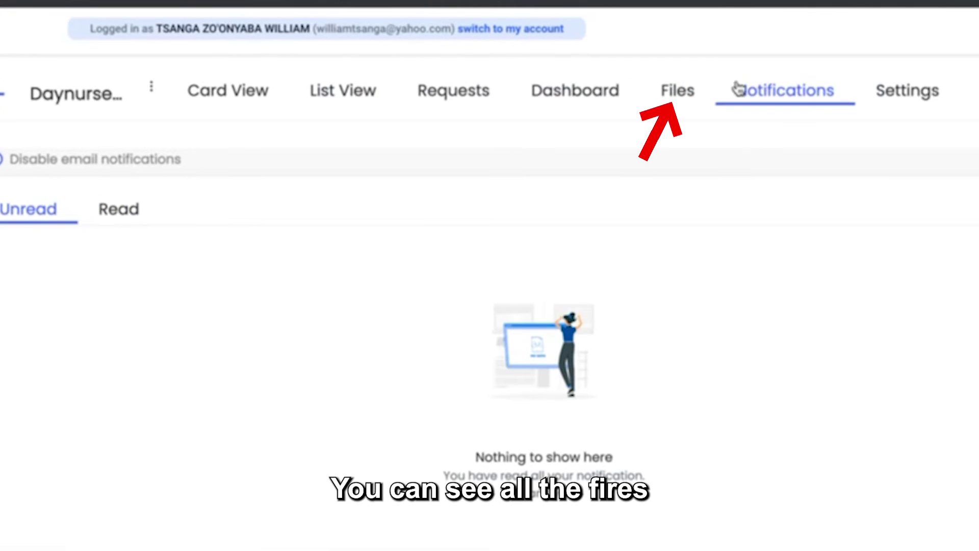
Step: Review the project file Reach-Occupancy-Potential-Banner.Webp and the task it is attached to, and return to the notifications
{"action": "left_click", "coordinate": [672, 92]}
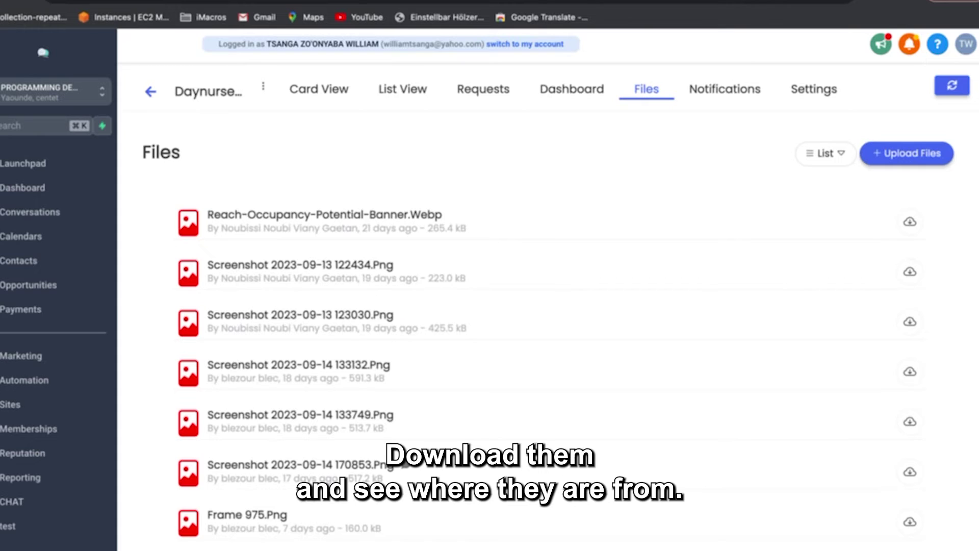
{"action": "scroll", "coordinate": [429, 389], "scroll_direction": "down", "scroll_amount": 2}
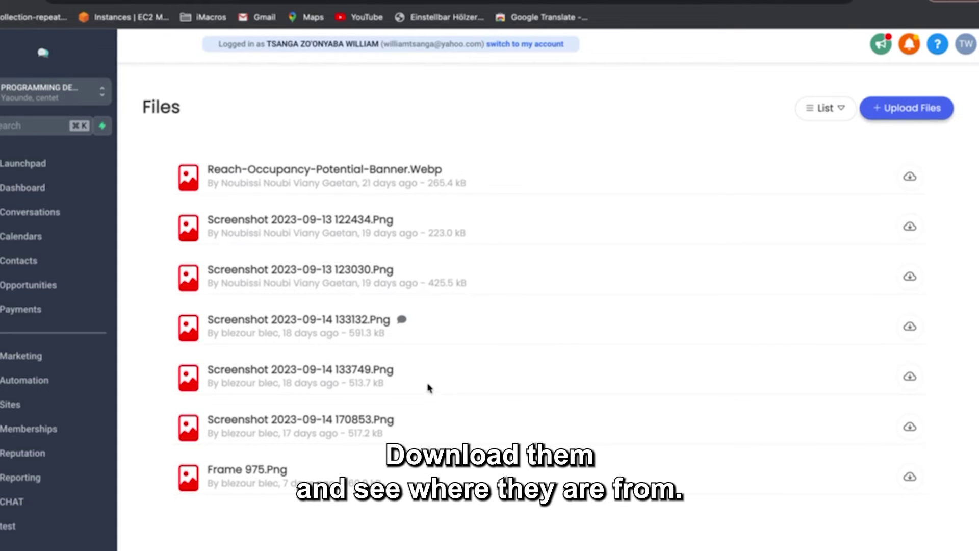
{"action": "left_click", "coordinate": [400, 168]}
{"action": "left_click", "coordinate": [462, 351]}
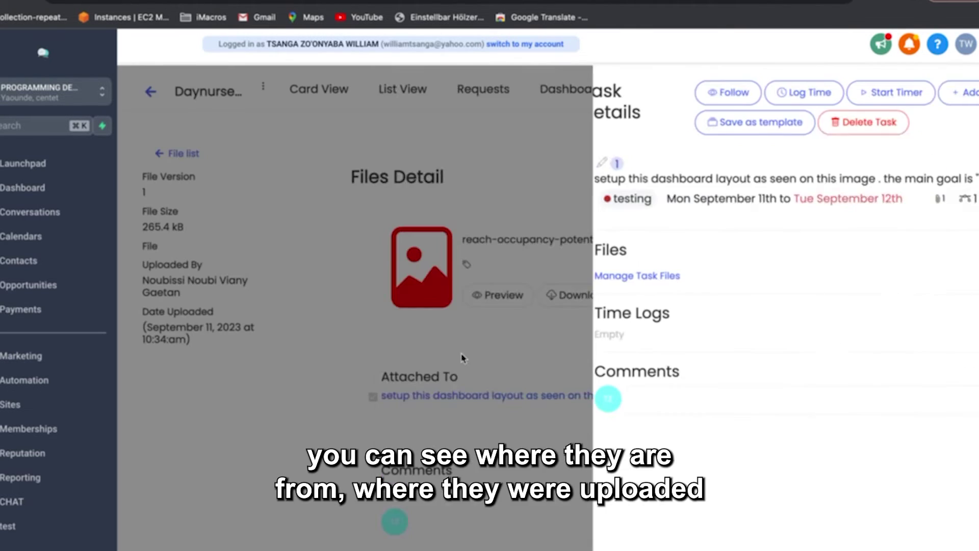
{"action": "left_click", "coordinate": [961, 91]}
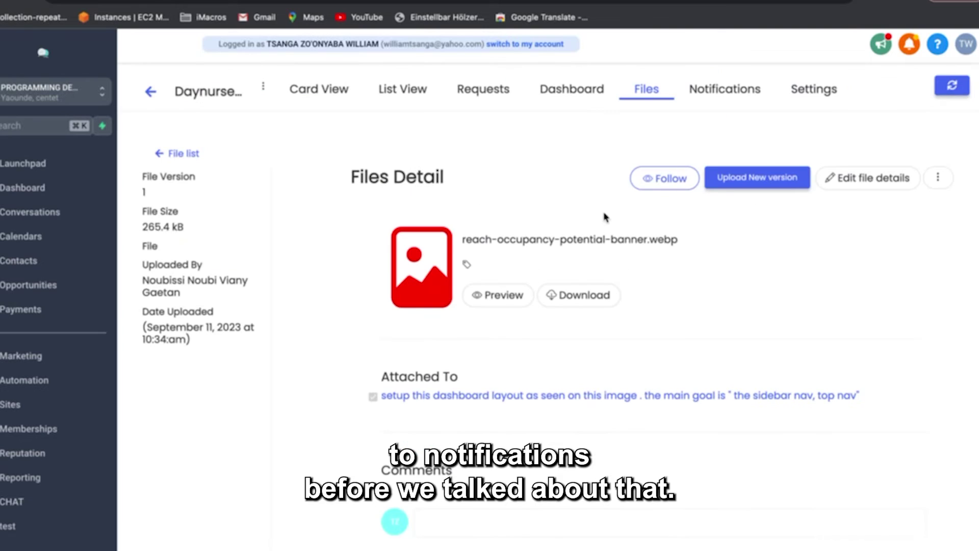
{"action": "left_click", "coordinate": [734, 97]}
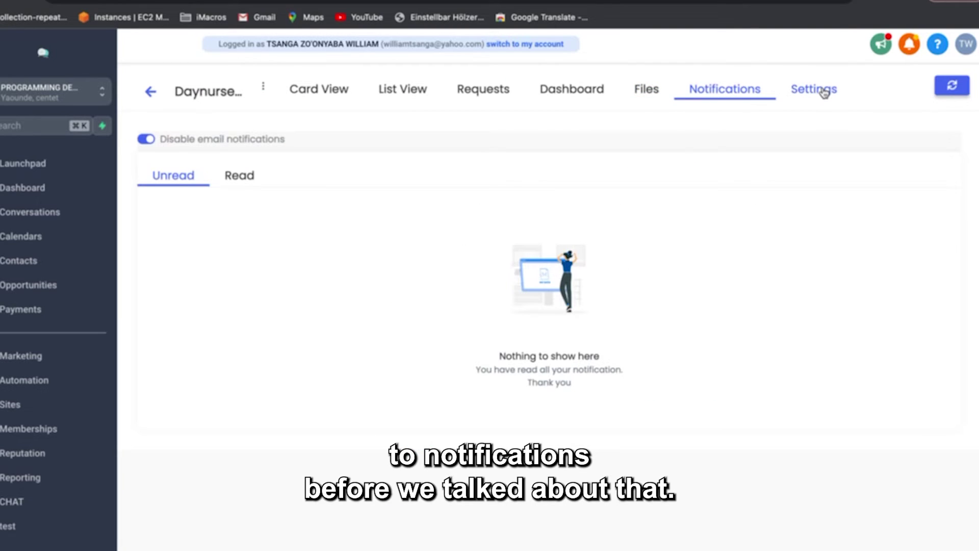